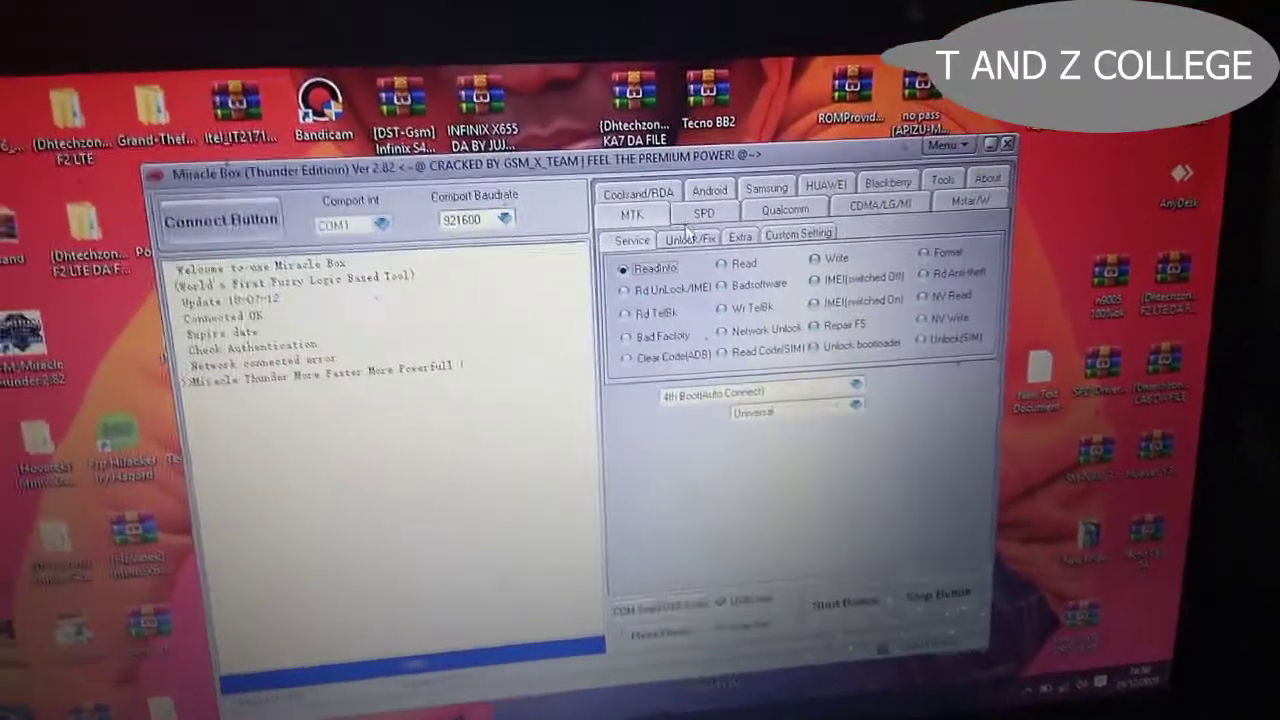
On the SPD tab, choose the SPD6600L/6226/6530/6610/20 chip type and start ReadInfo
{"action": "left_click", "coordinate": [704, 213]}
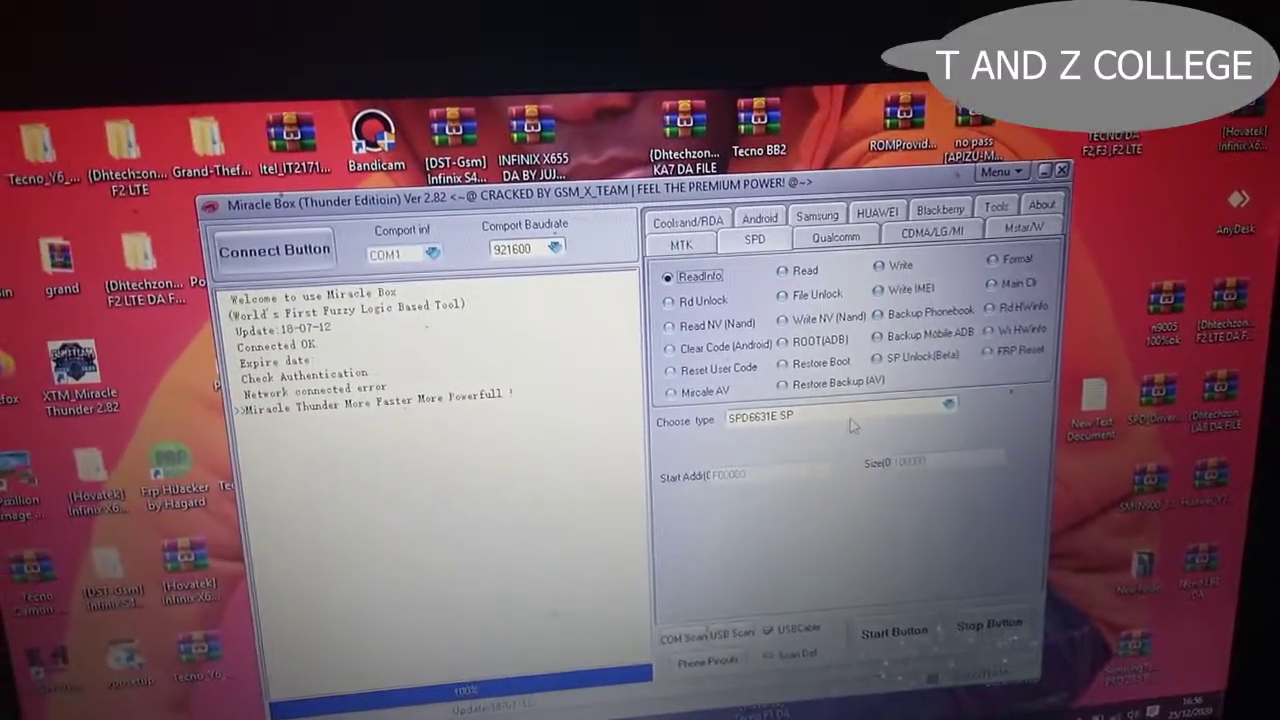
{"action": "left_click", "coordinate": [946, 405]}
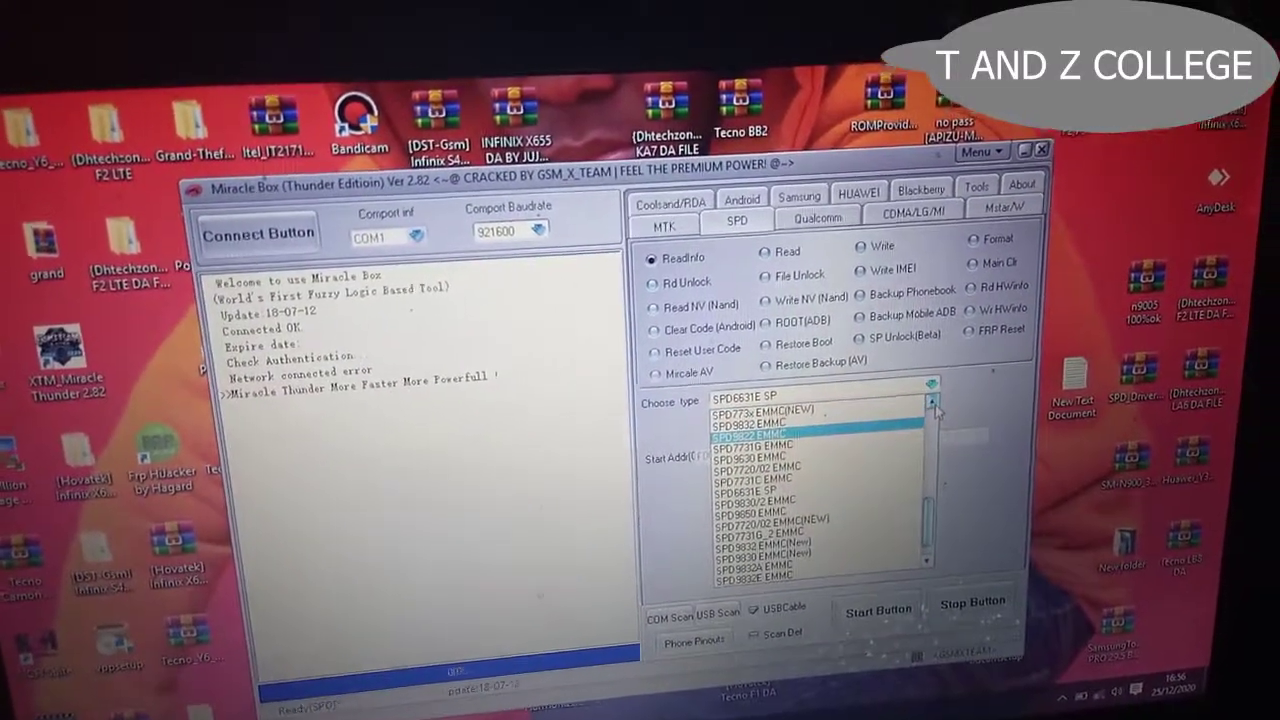
{"action": "left_click", "coordinate": [949, 409]}
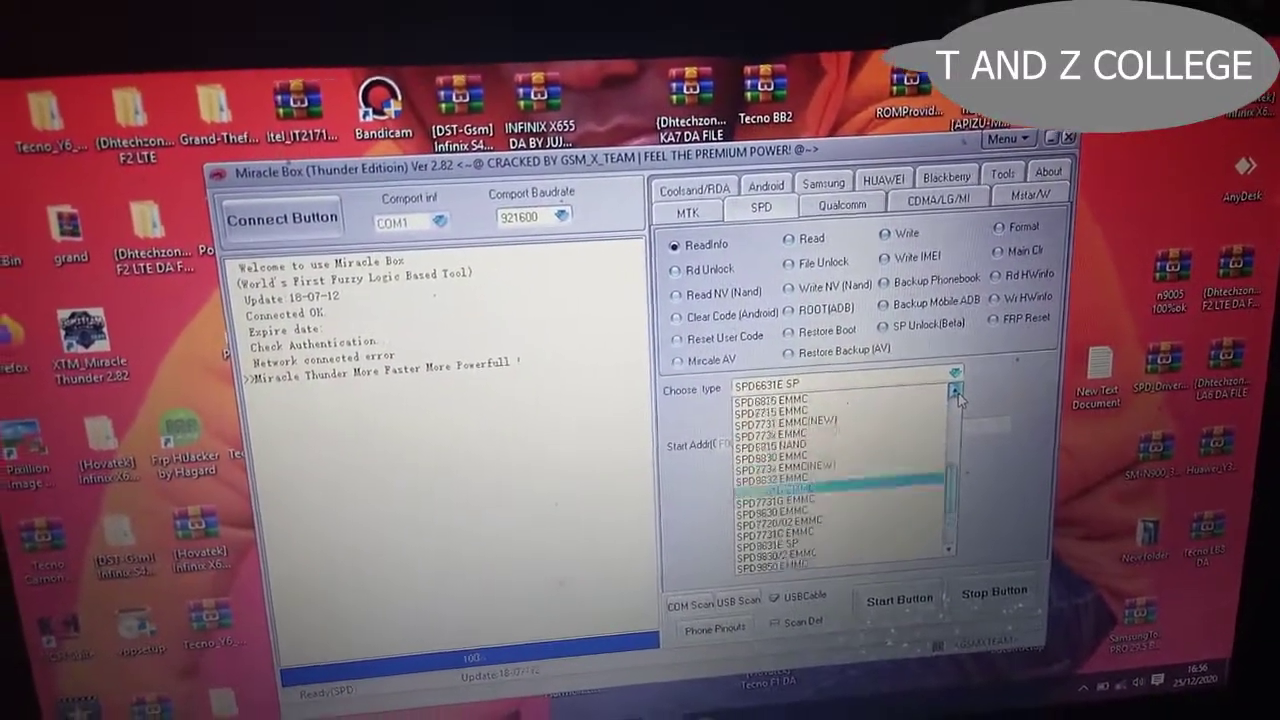
{"action": "scroll", "coordinate": [908, 418], "scroll_direction": "up", "scroll_amount": 4}
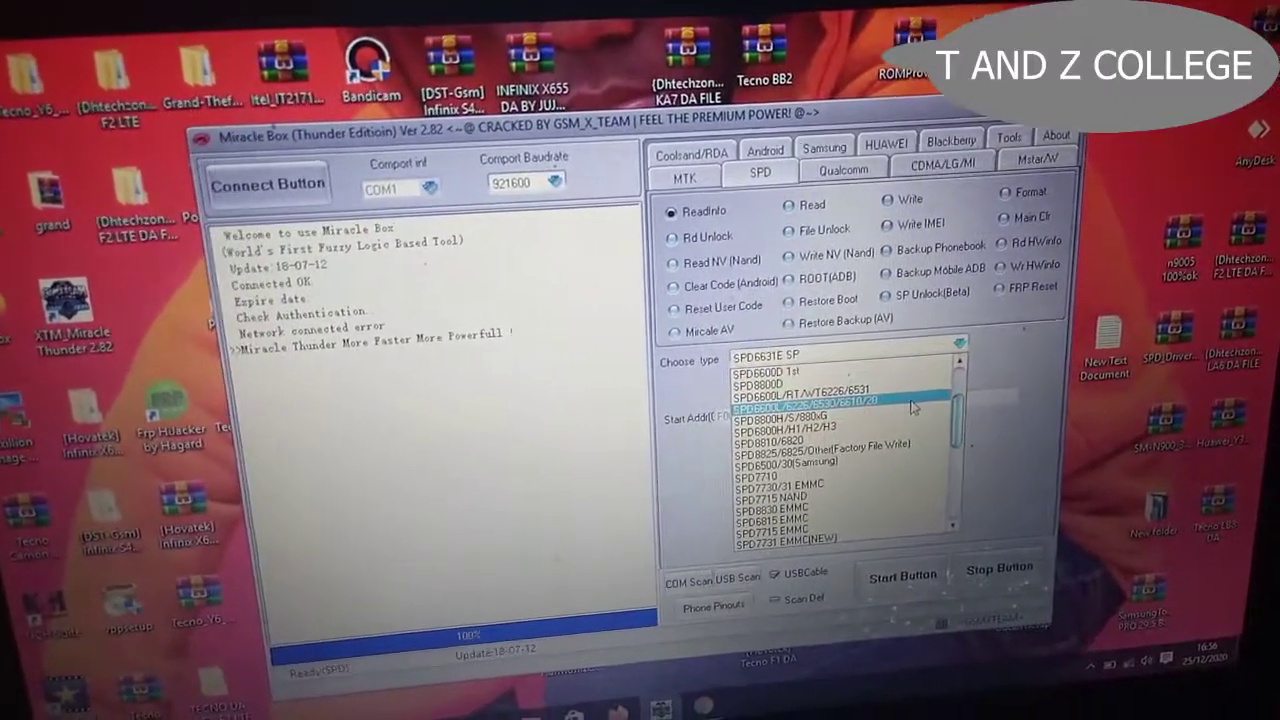
{"action": "left_click", "coordinate": [908, 414]}
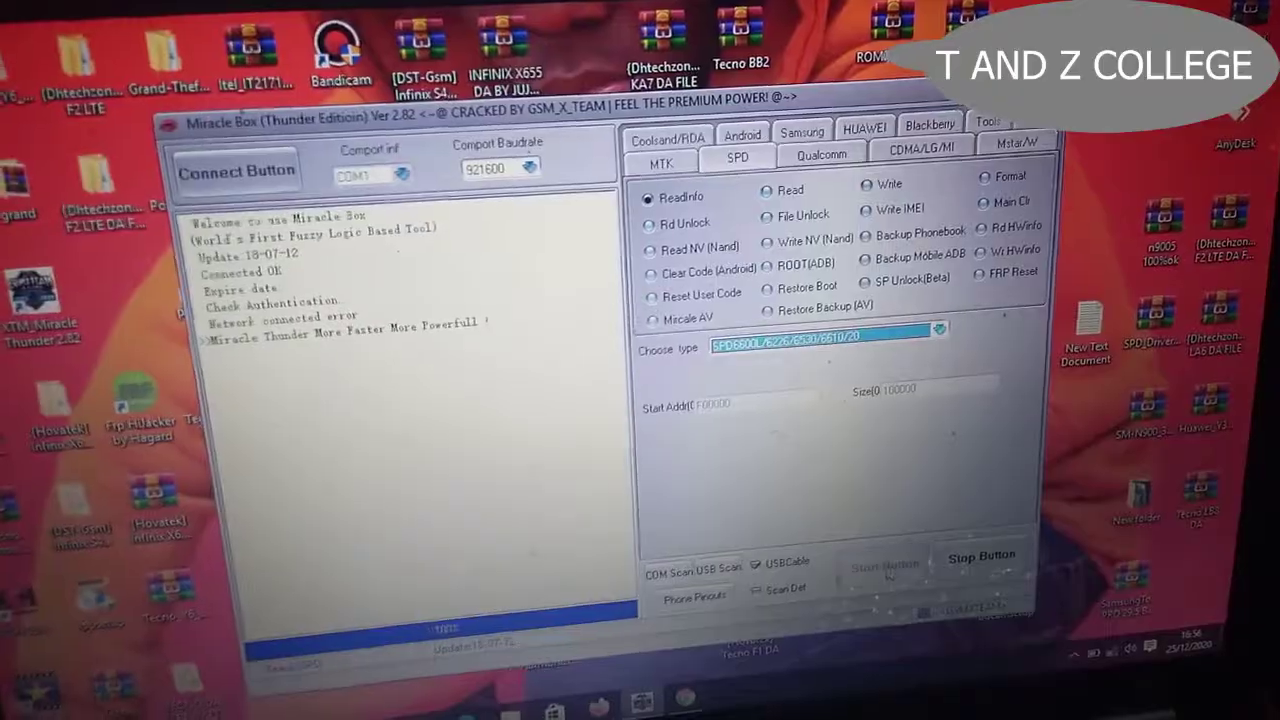
{"action": "left_click", "coordinate": [901, 560]}
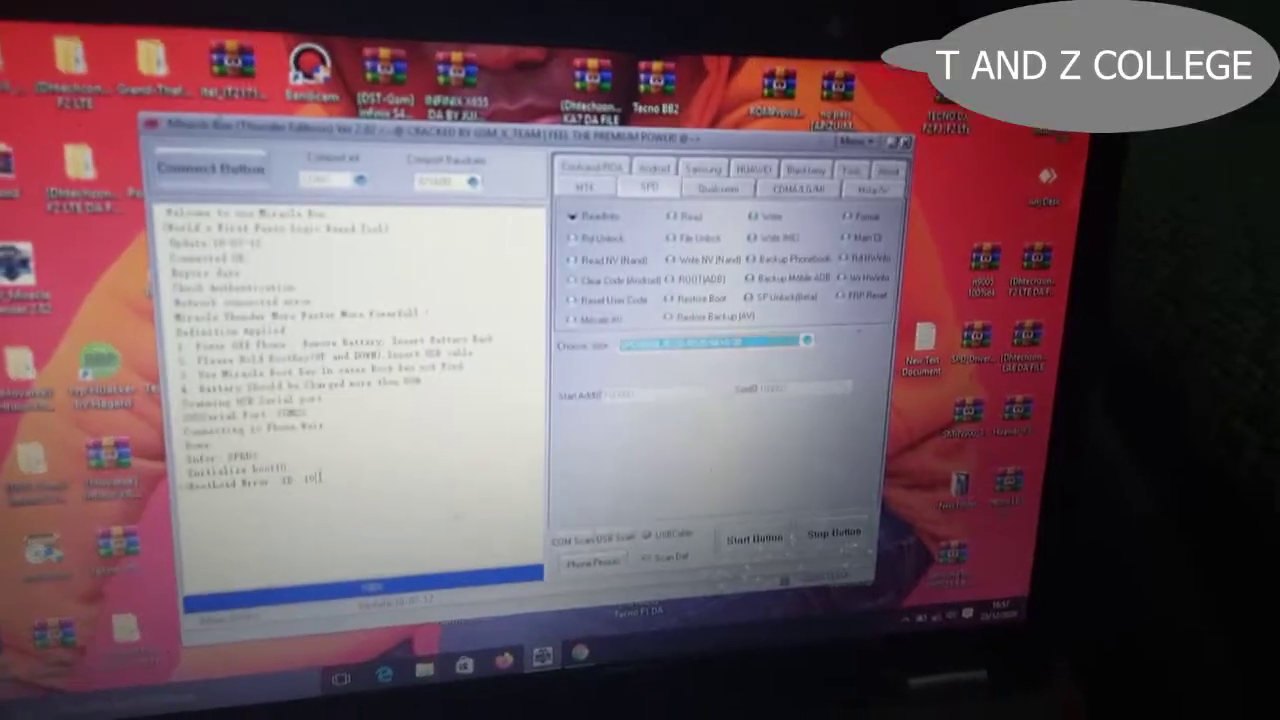
Highlight the 'BootLoad Error ID: 19' message in the log
{"action": "mouse_move", "coordinate": [320, 477]}
{"action": "left_mouse_down"}
{"action": "mouse_move", "coordinate": [291, 465]}
{"action": "mouse_move", "coordinate": [180, 469]}
{"action": "left_mouse_up"}
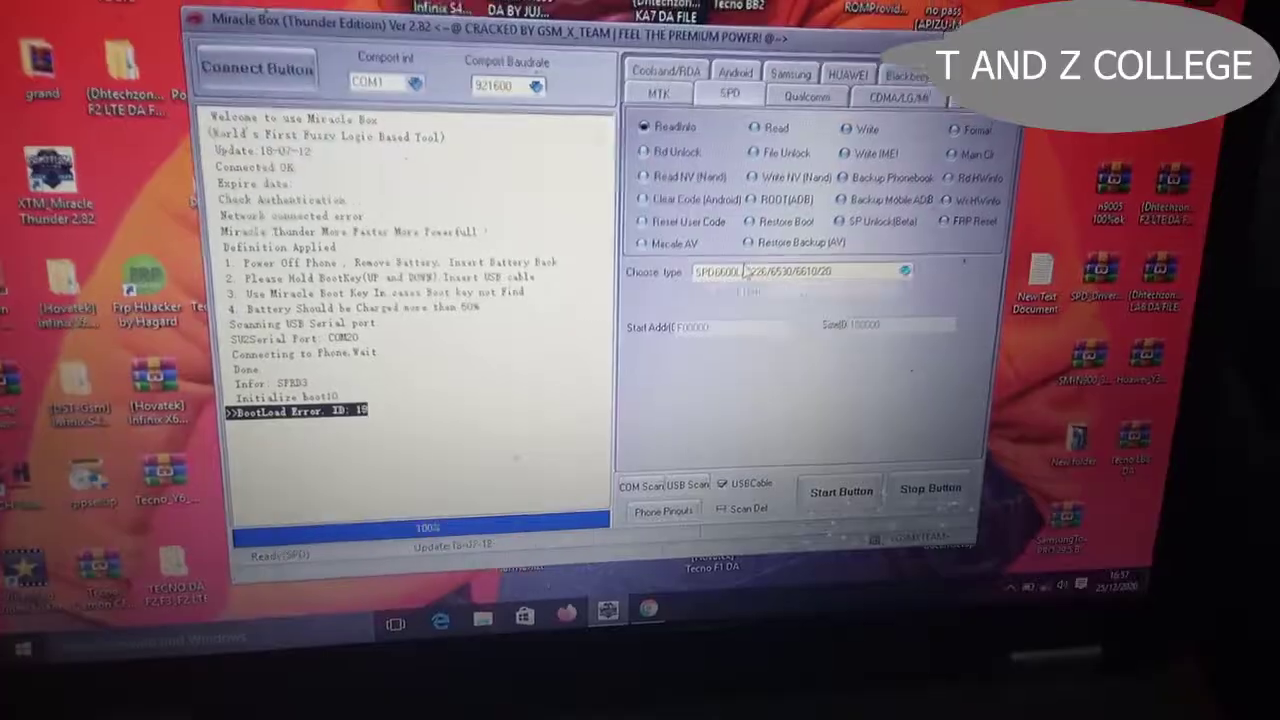
Rerun ReadInfo with the SPD6600L/6226/6530/6610/20 chip type kept
{"action": "left_click", "coordinate": [922, 250]}
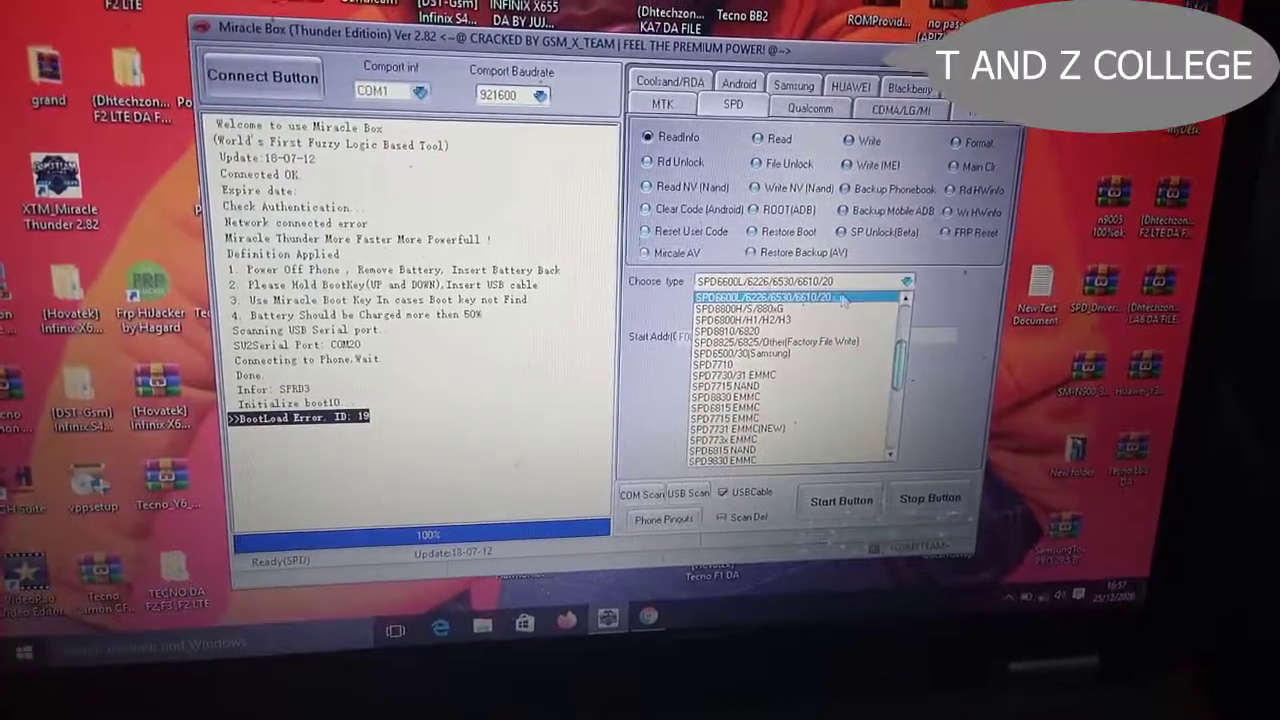
{"action": "scroll", "coordinate": [860, 300], "scroll_direction": "up", "scroll_amount": 1}
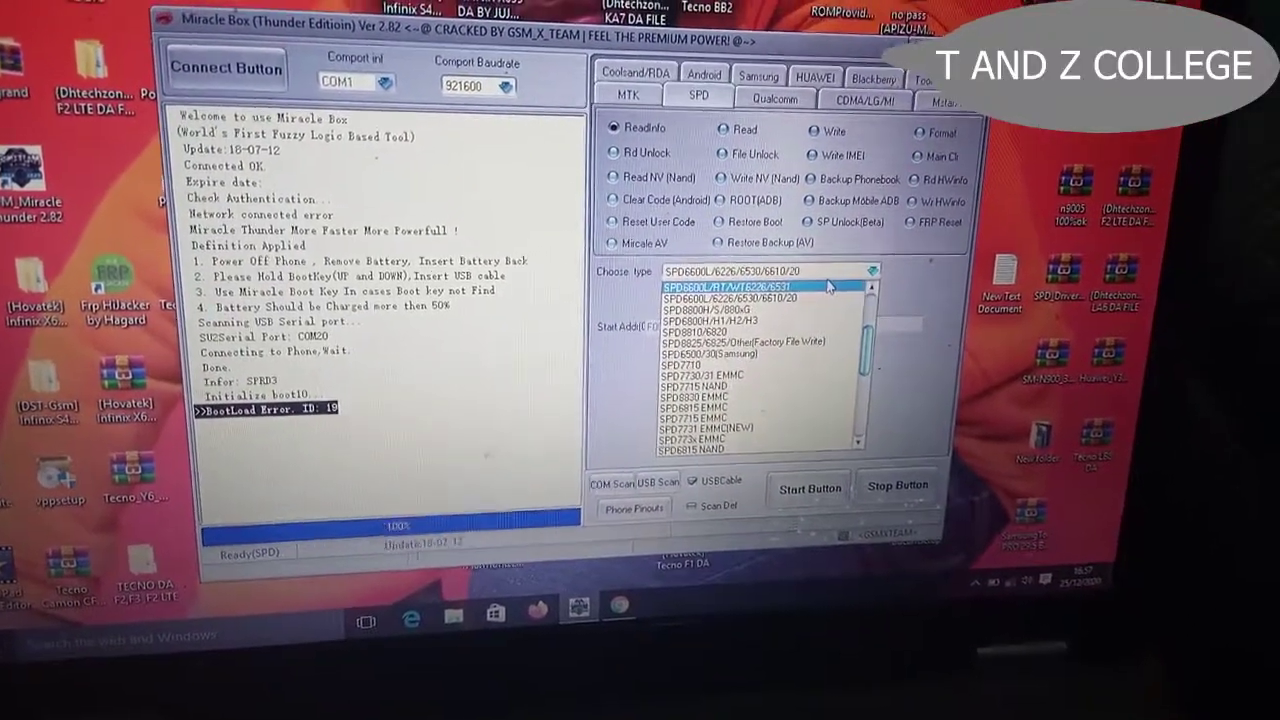
{"action": "left_click", "coordinate": [828, 287]}
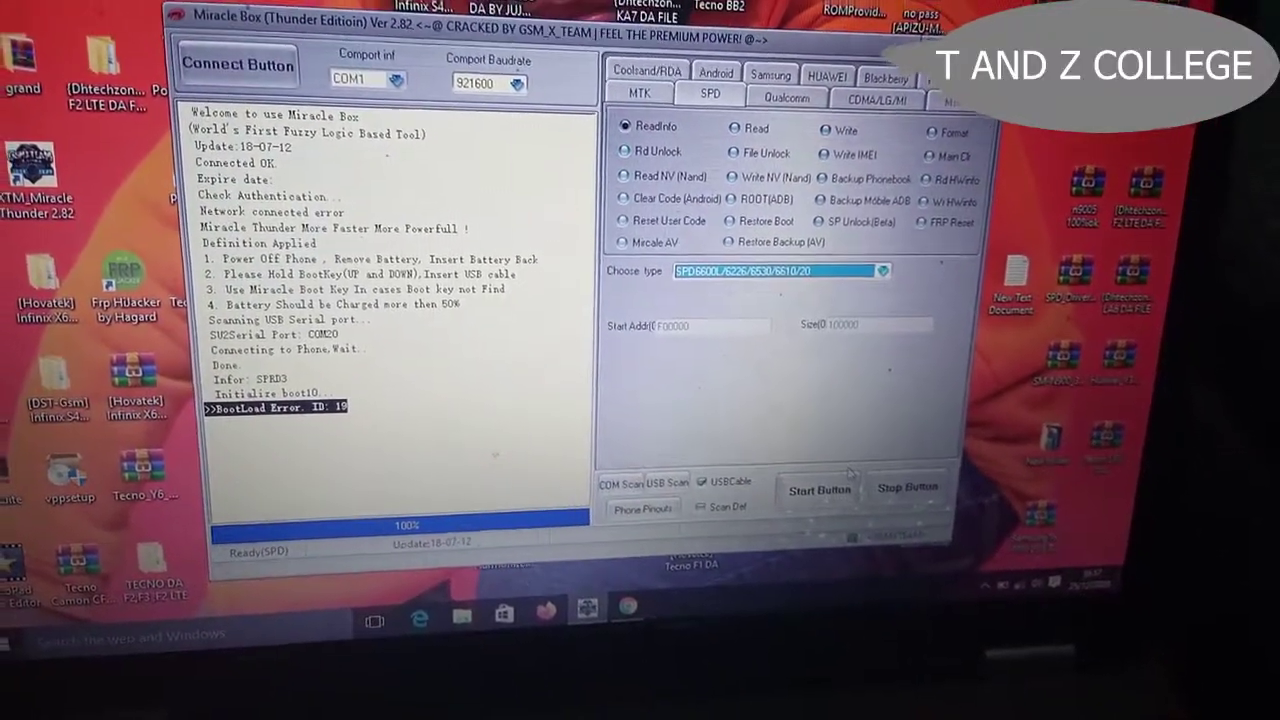
{"action": "left_click", "coordinate": [833, 489]}
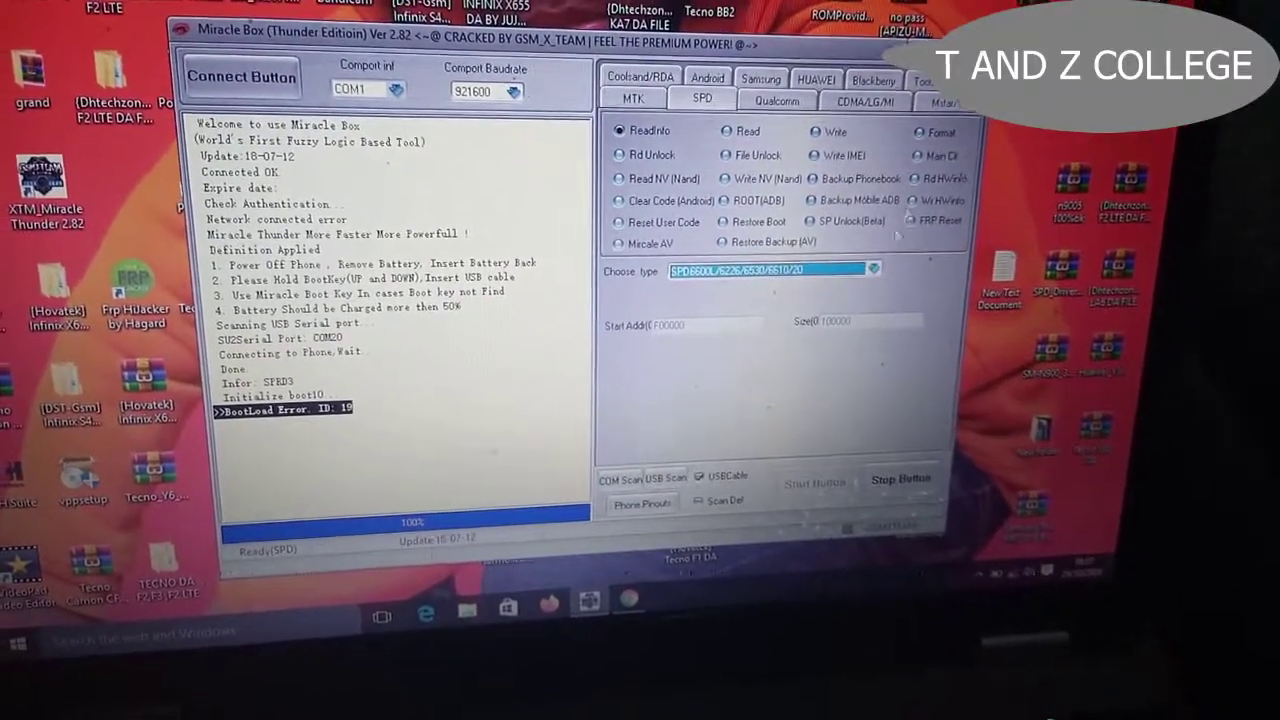
Rerun ReadInfo with the SPD6600L/RT/WT6226/6531 chip type
{"action": "left_click", "coordinate": [873, 268]}
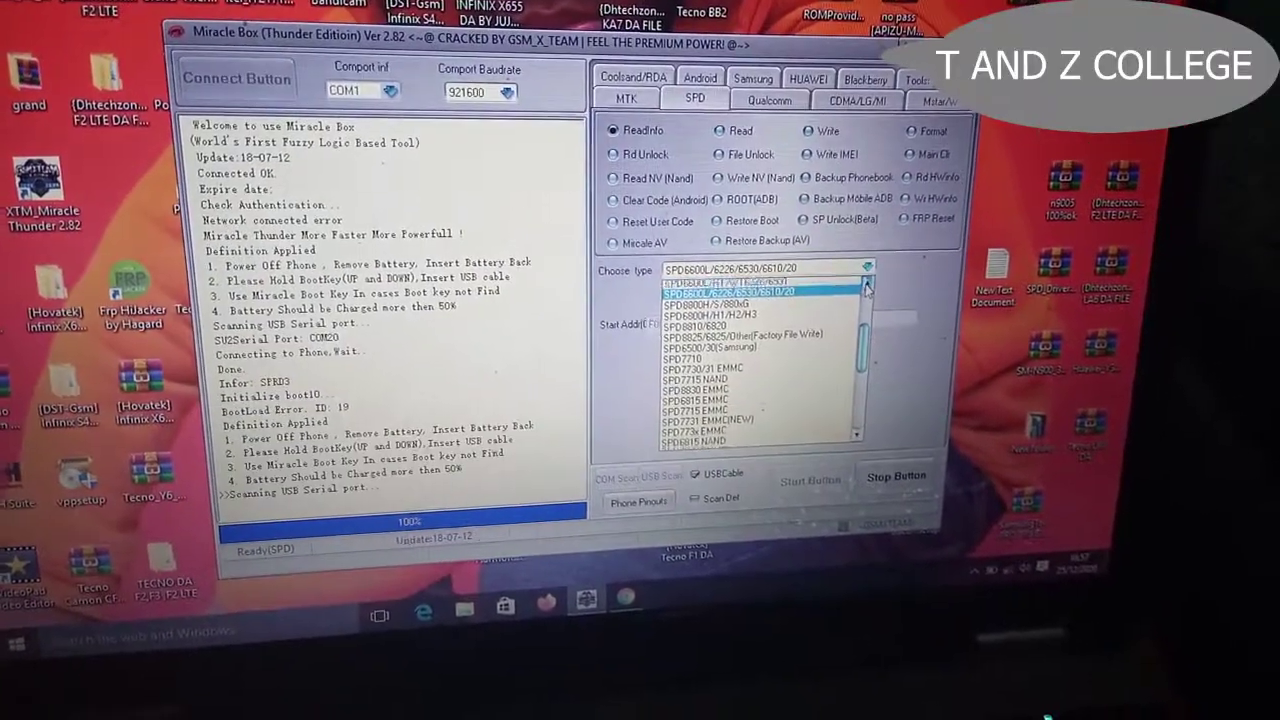
{"action": "left_click", "coordinate": [845, 284]}
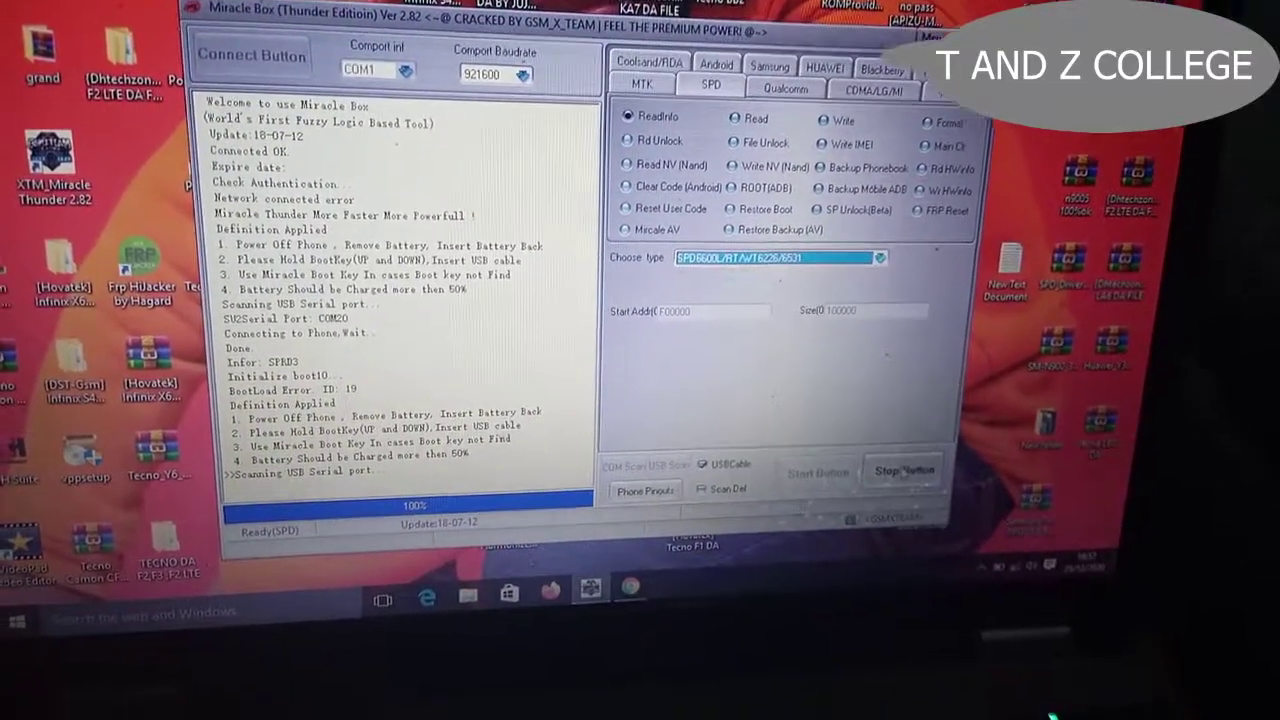
{"action": "left_click", "coordinate": [826, 480]}
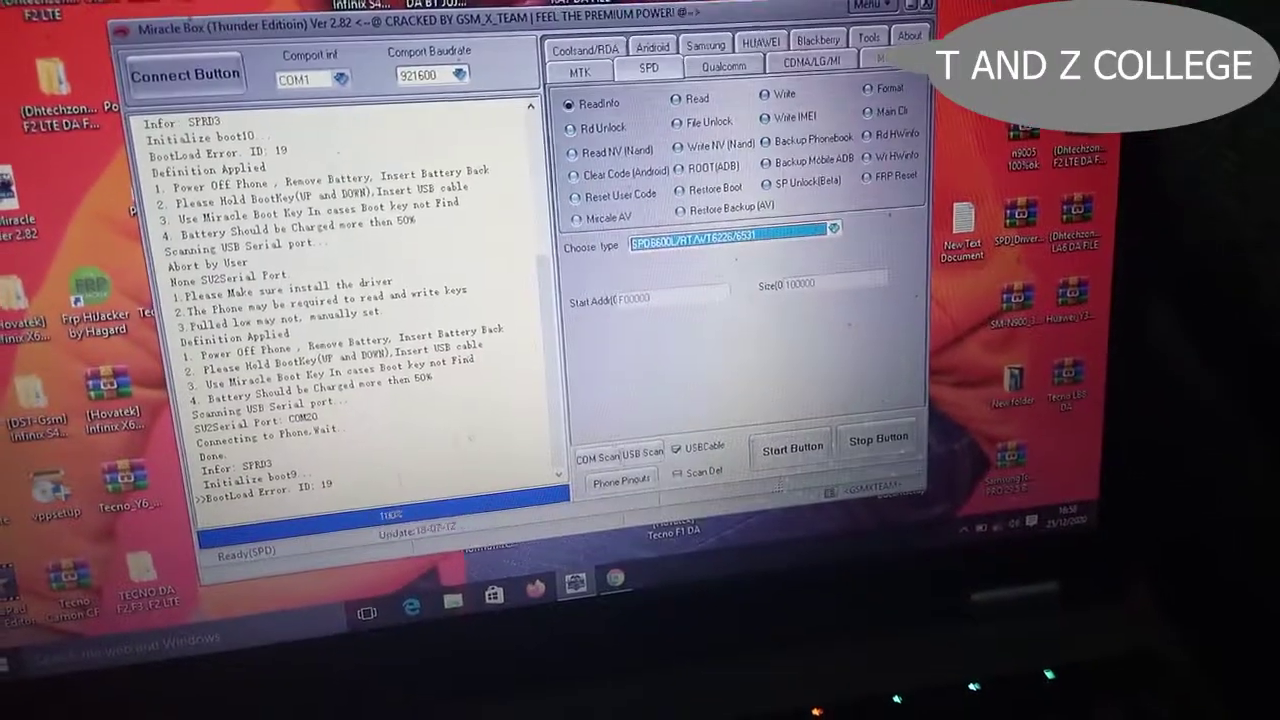
{"action": "right_click", "coordinate": [363, 452]}
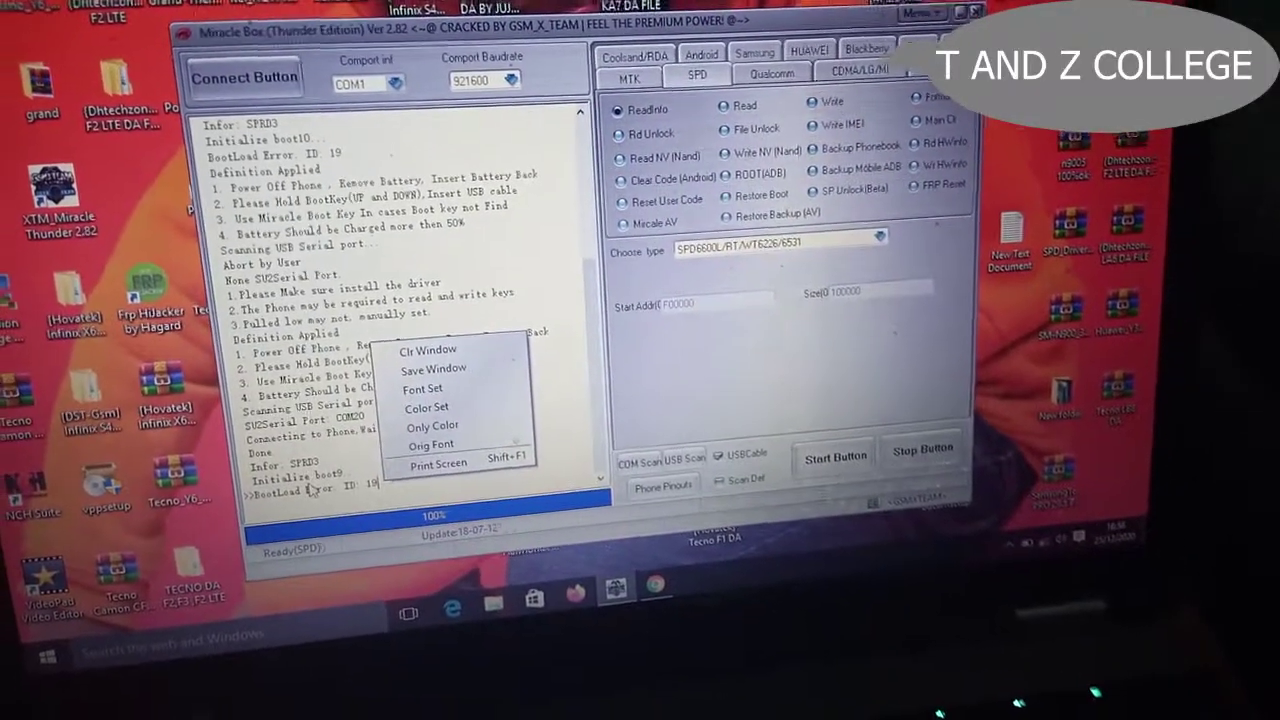
{"action": "left_click", "coordinate": [311, 489]}
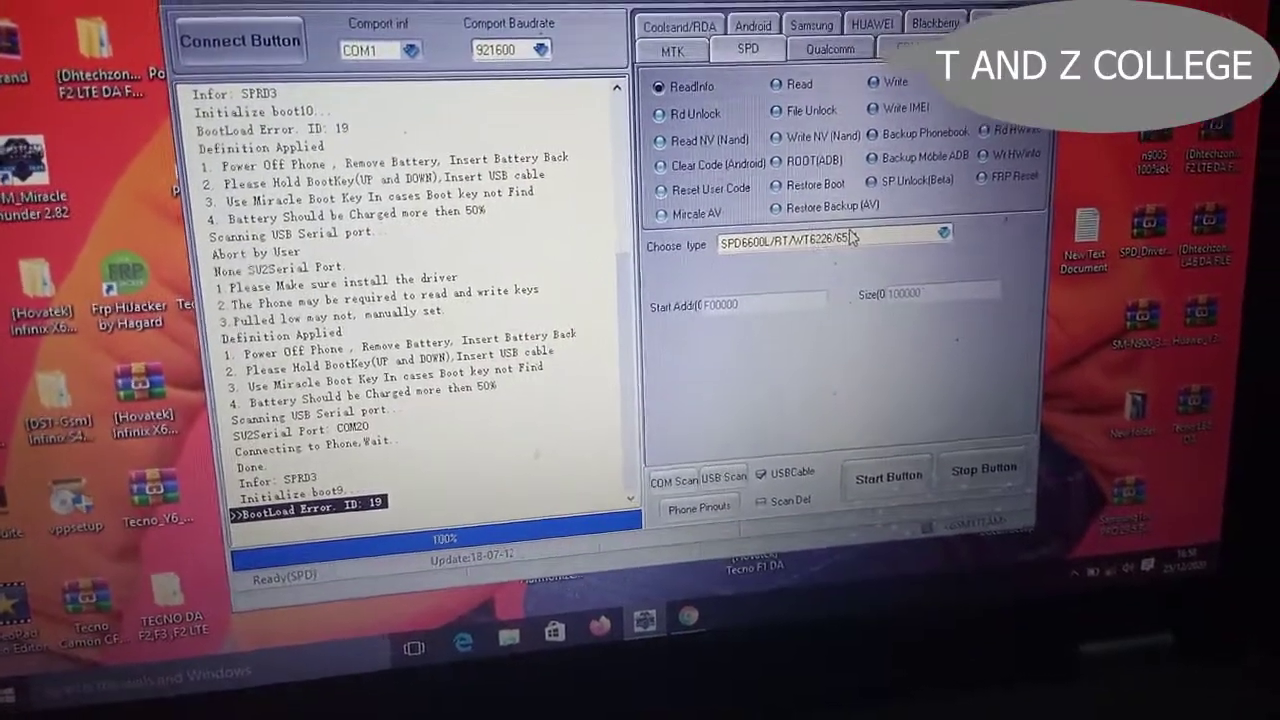
{"action": "left_click", "coordinate": [840, 233]}
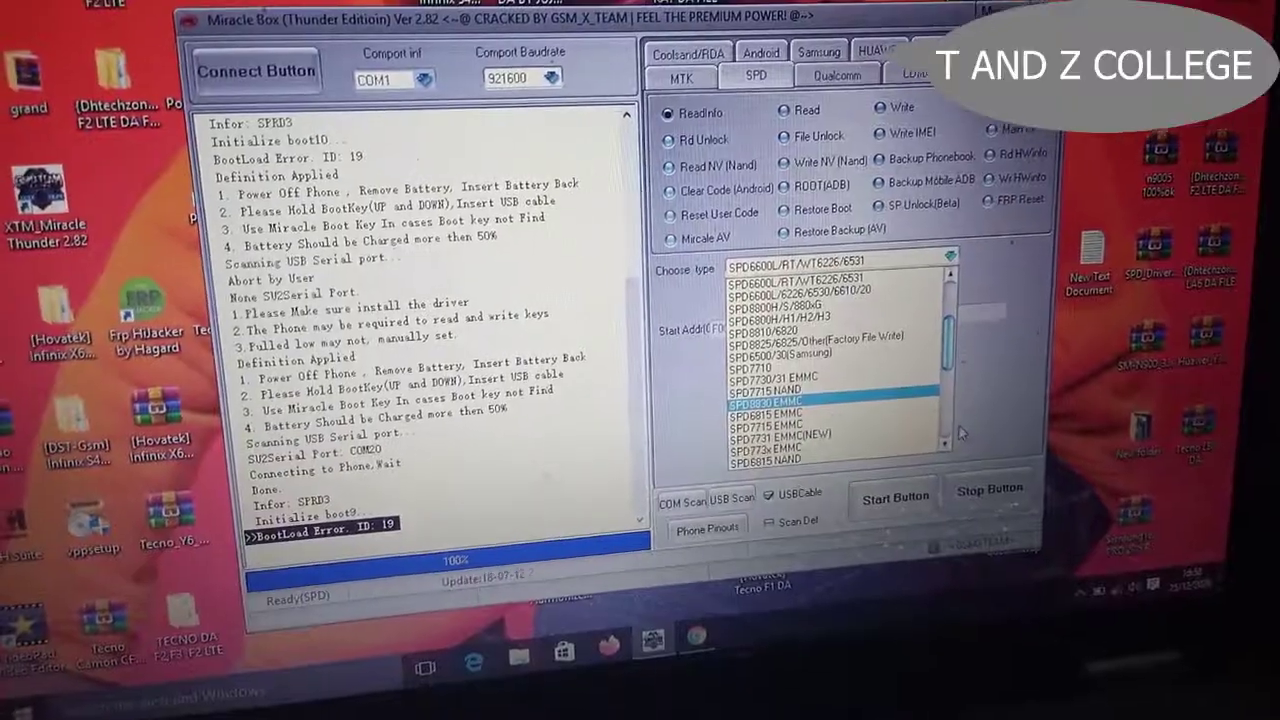
Select the SPD6631E SP chip type and start ReadInfo
{"action": "left_click", "coordinate": [927, 440]}
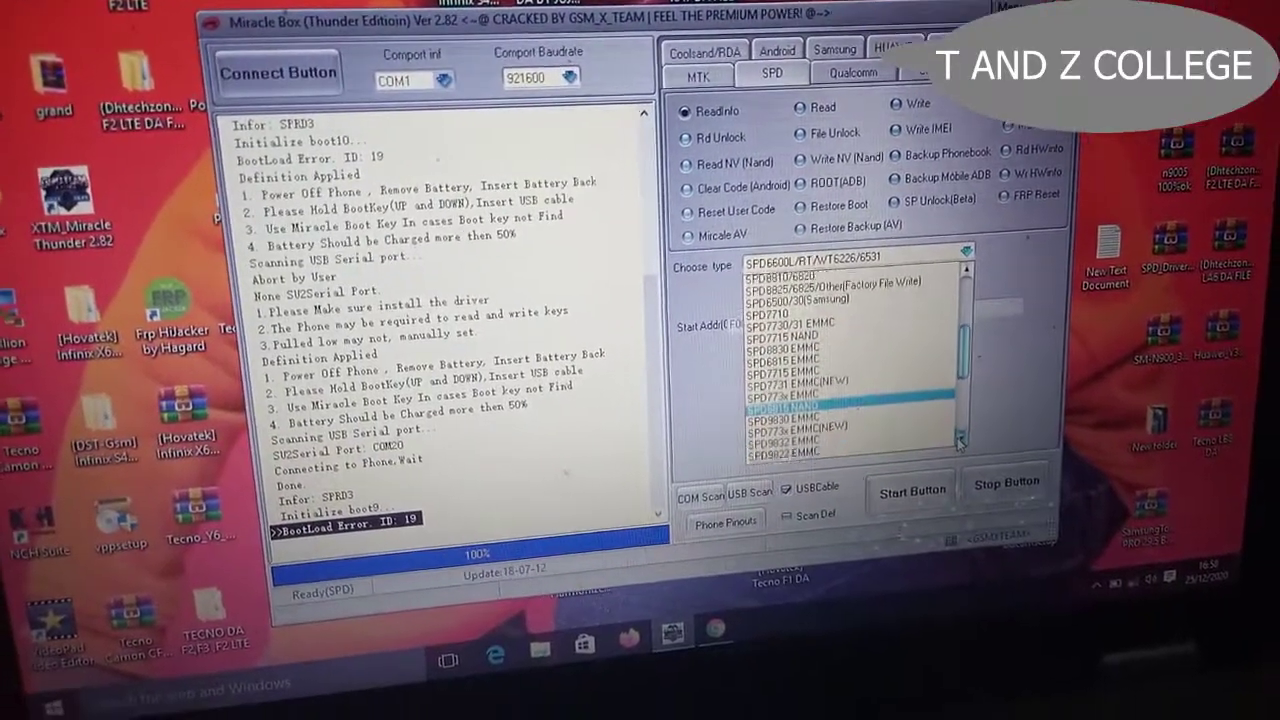
{"action": "scroll", "coordinate": [958, 440], "scroll_direction": "down", "scroll_amount": 3}
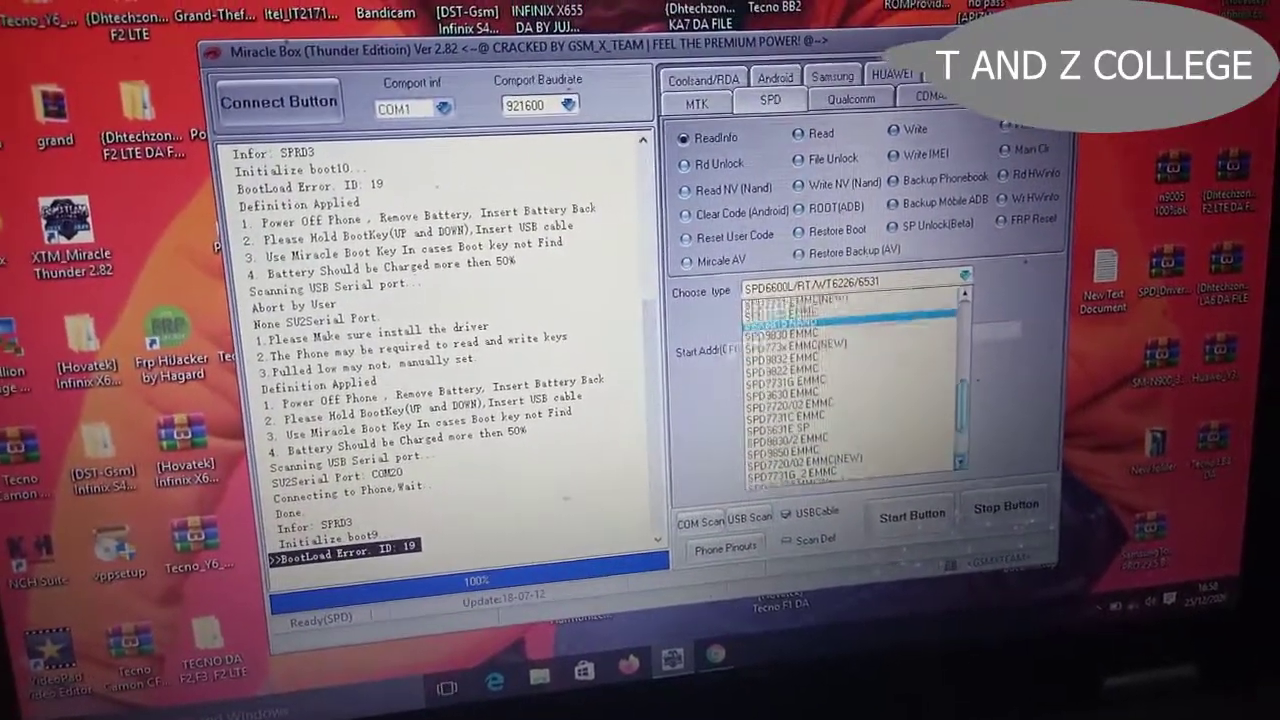
{"action": "scroll", "coordinate": [850, 380], "scroll_direction": "down", "scroll_amount": 1}
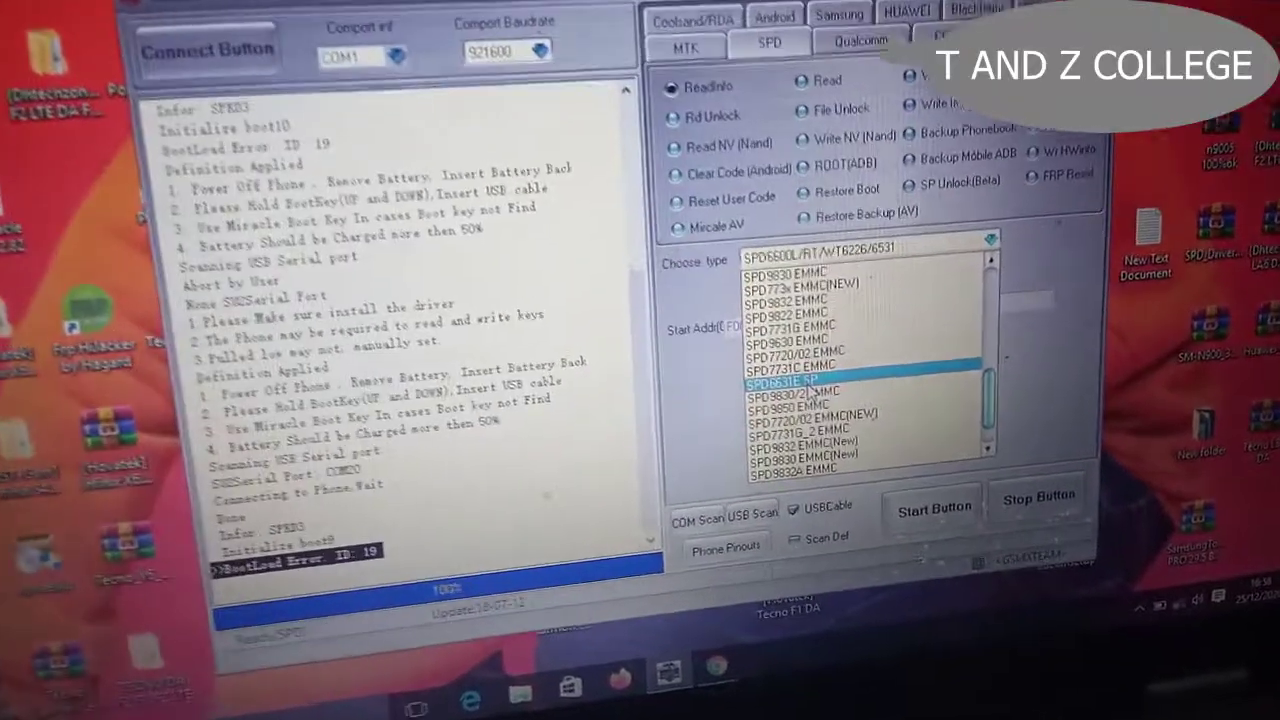
{"action": "left_click", "coordinate": [806, 385]}
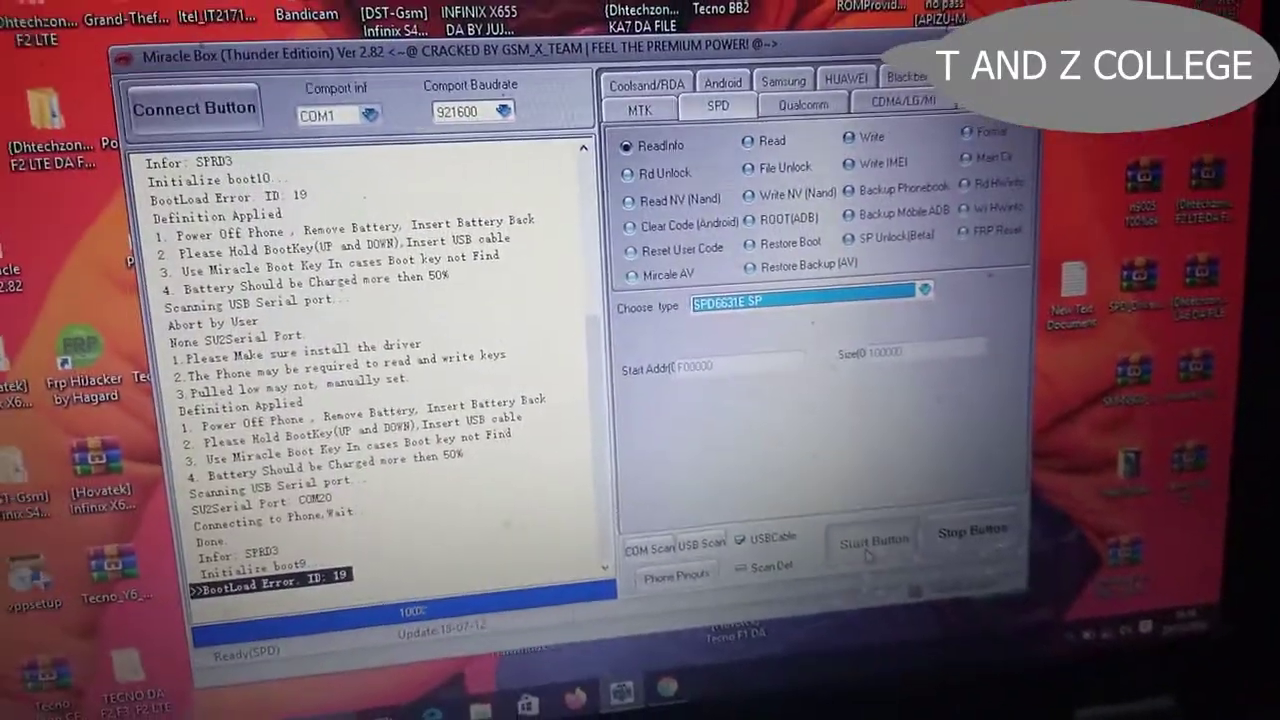
{"action": "left_click", "coordinate": [862, 553]}
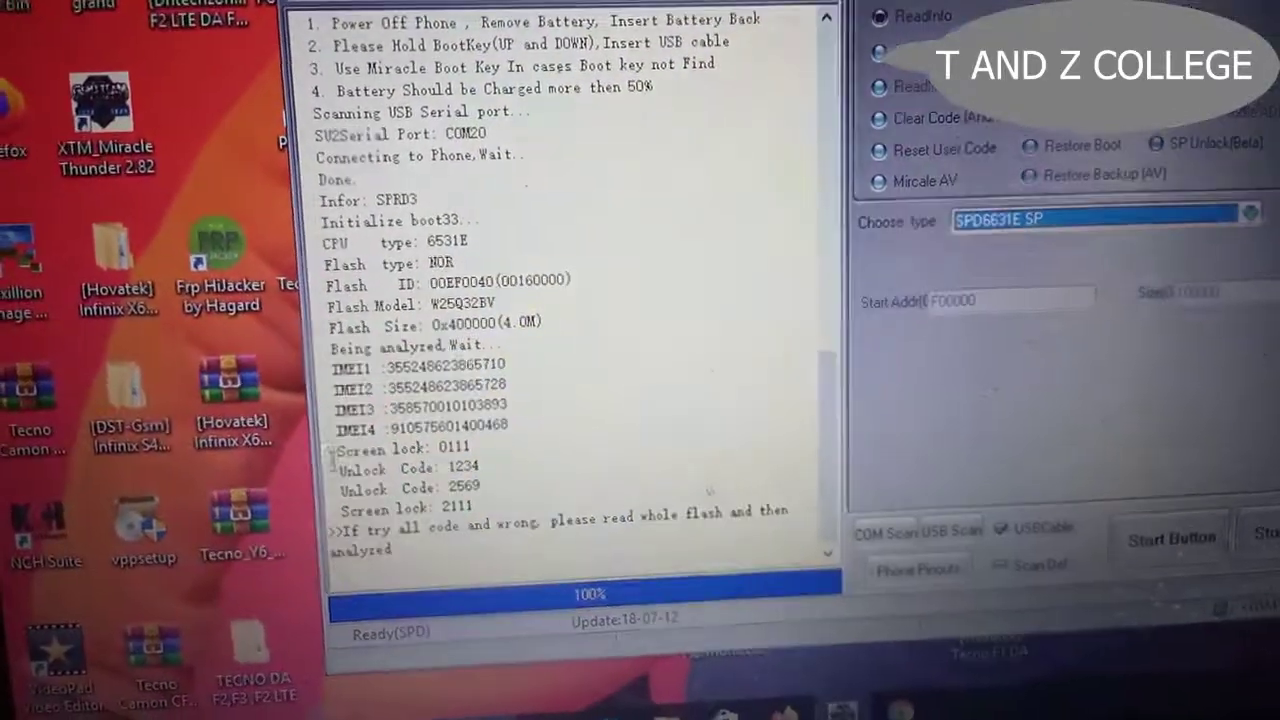
Highlight the Screen lock and Unlock Code lines in the finished ReadInfo log
{"action": "left_click_drag", "start_coordinate": [338, 443], "coordinate": [456, 499]}
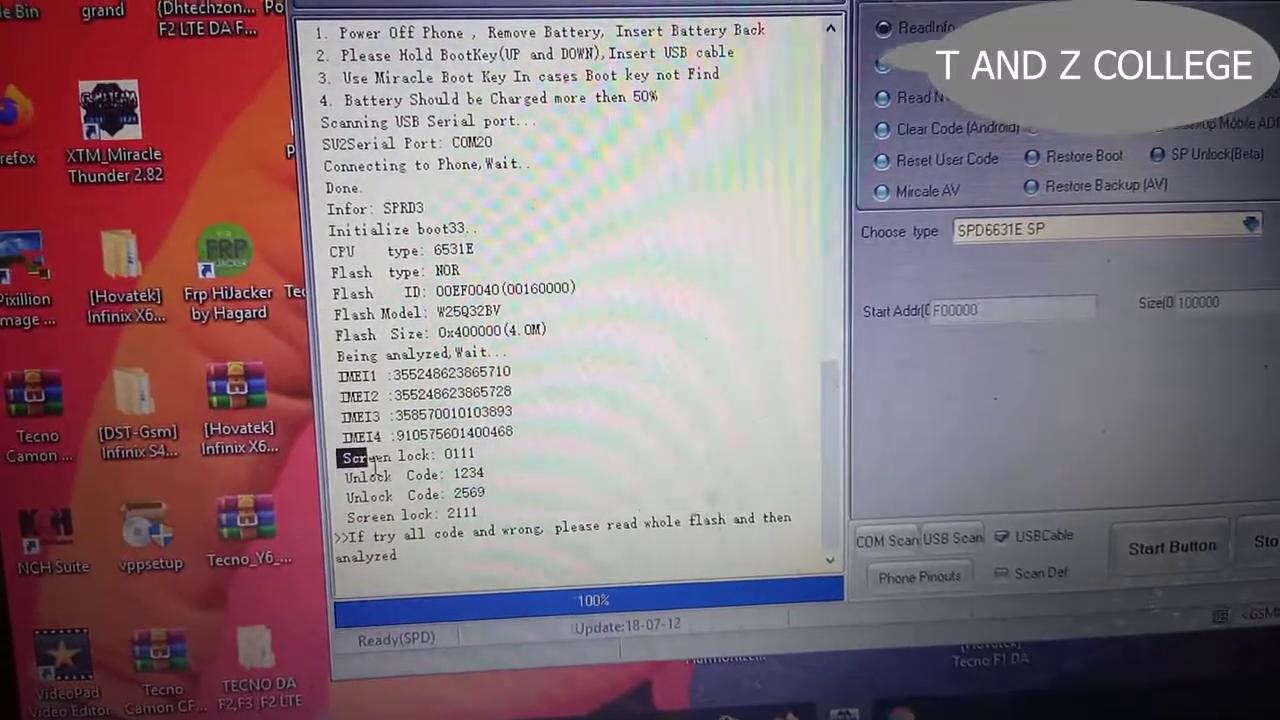